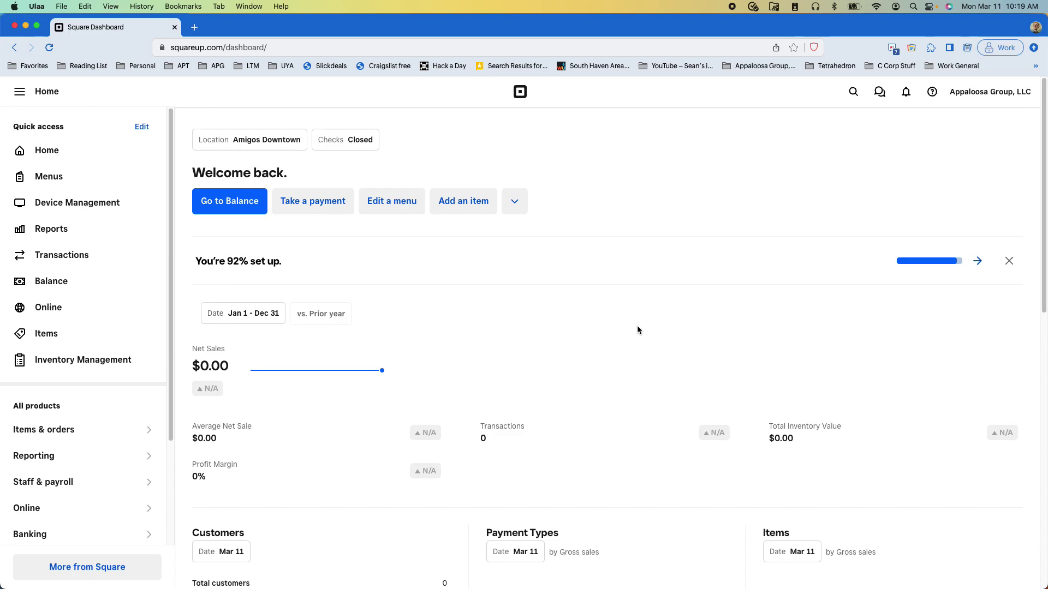
# - Open the Item library from the sidebar and start creating a new item
pyautogui.click(87, 331)
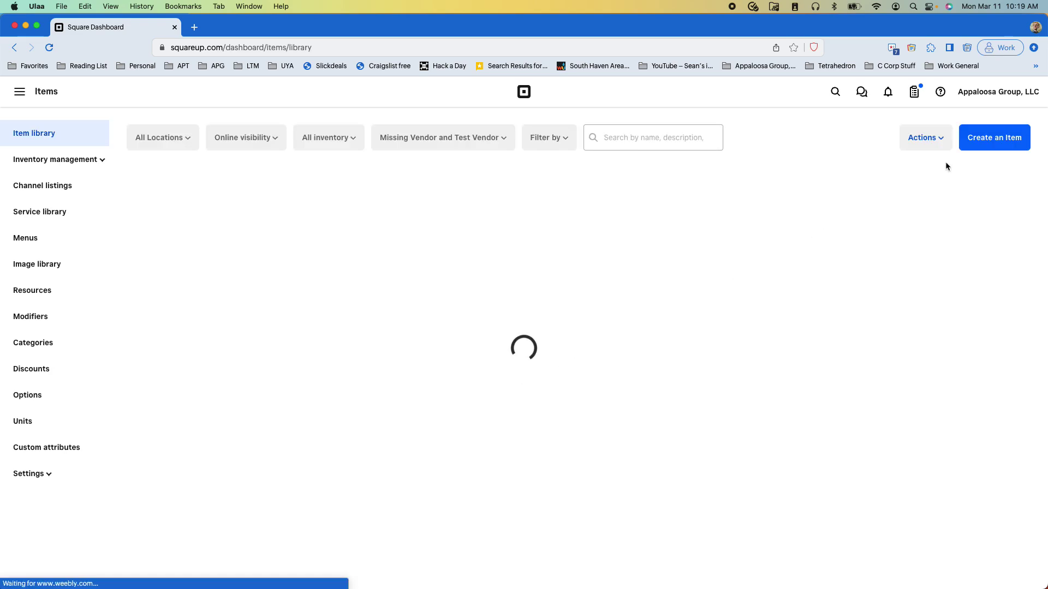
pyautogui.click(996, 144)
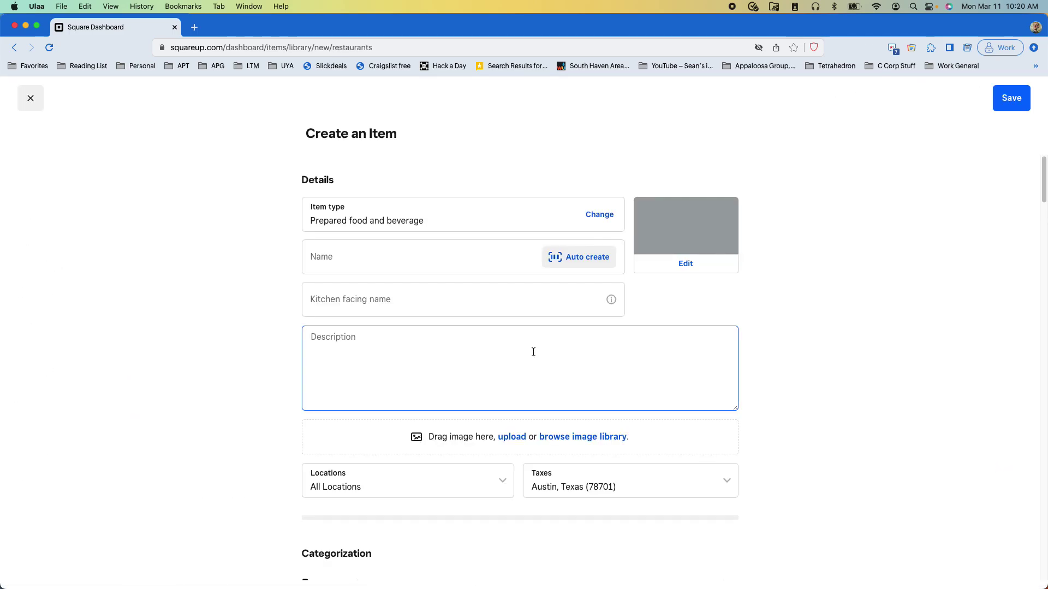
# - Step through Name, Item type (Prepared food and beverage), Kitchen facing name and Description, then scroll down the form
pyautogui.click(500, 267)
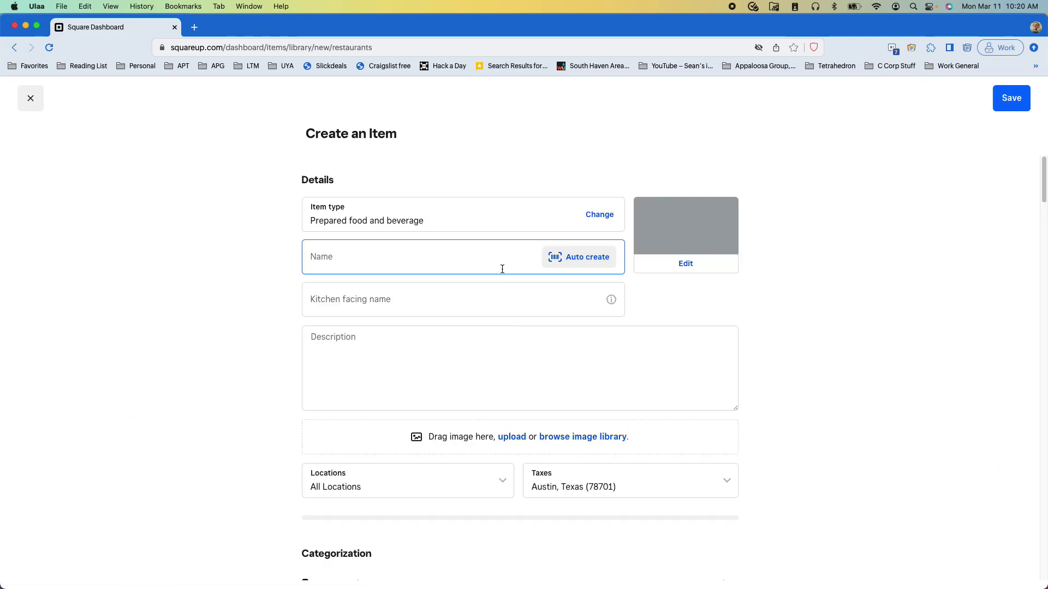
pyautogui.click(546, 218)
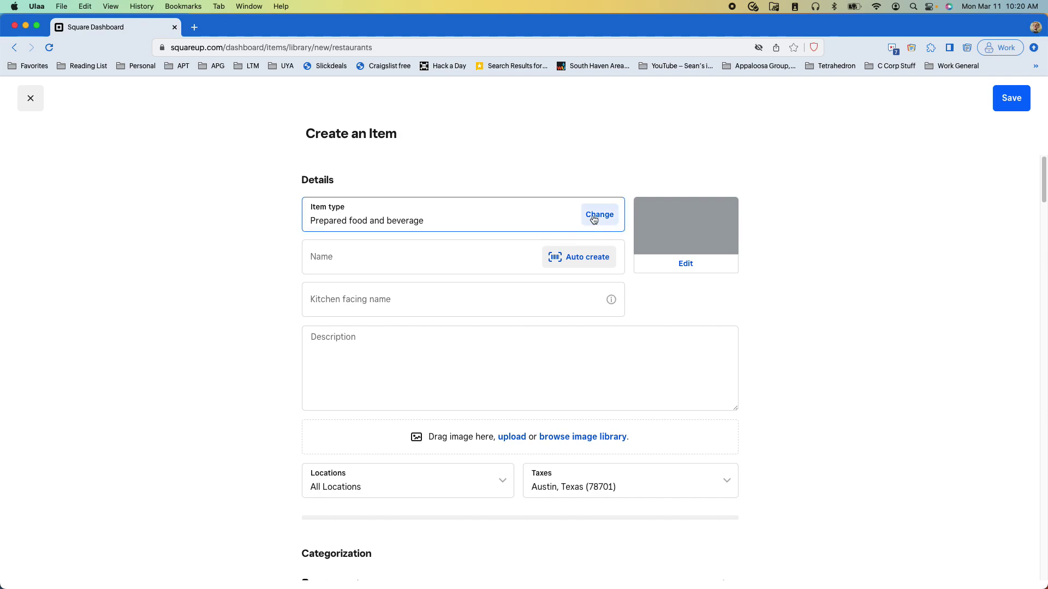
pyautogui.click(444, 290)
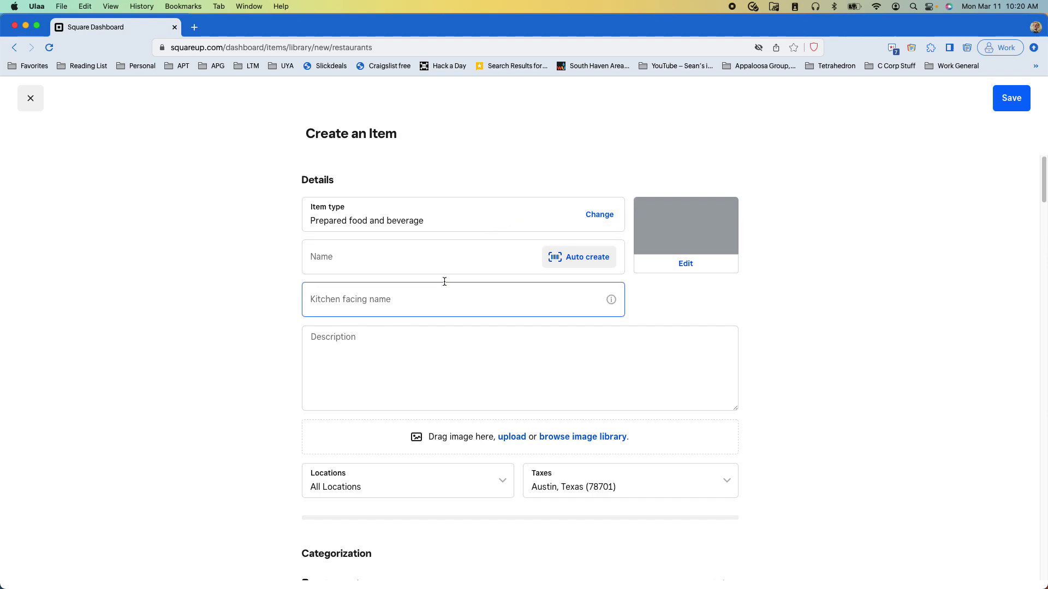
pyautogui.click(456, 336)
pyautogui.scroll(-3, 458, 339)
pyautogui.scroll(-1, 458, 342)
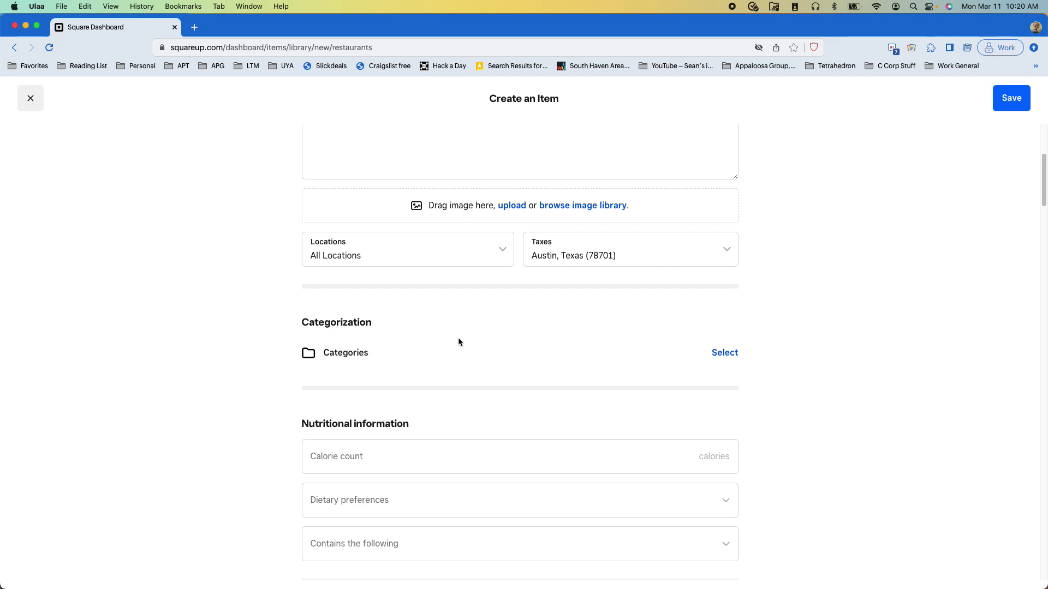
pyautogui.scroll(-12, 459, 342)
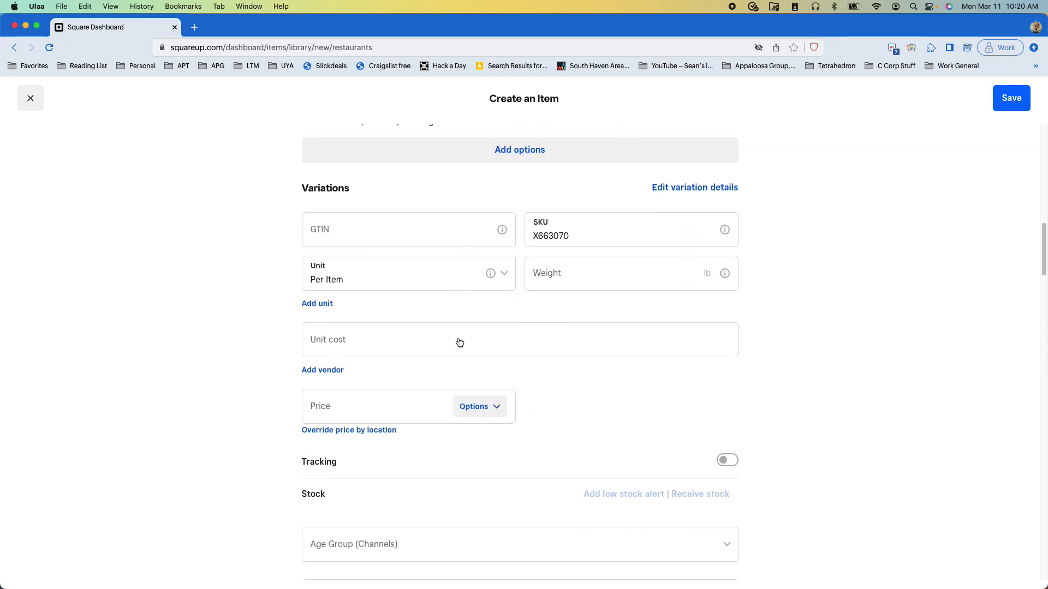
pyautogui.scroll(-15, 459, 342)
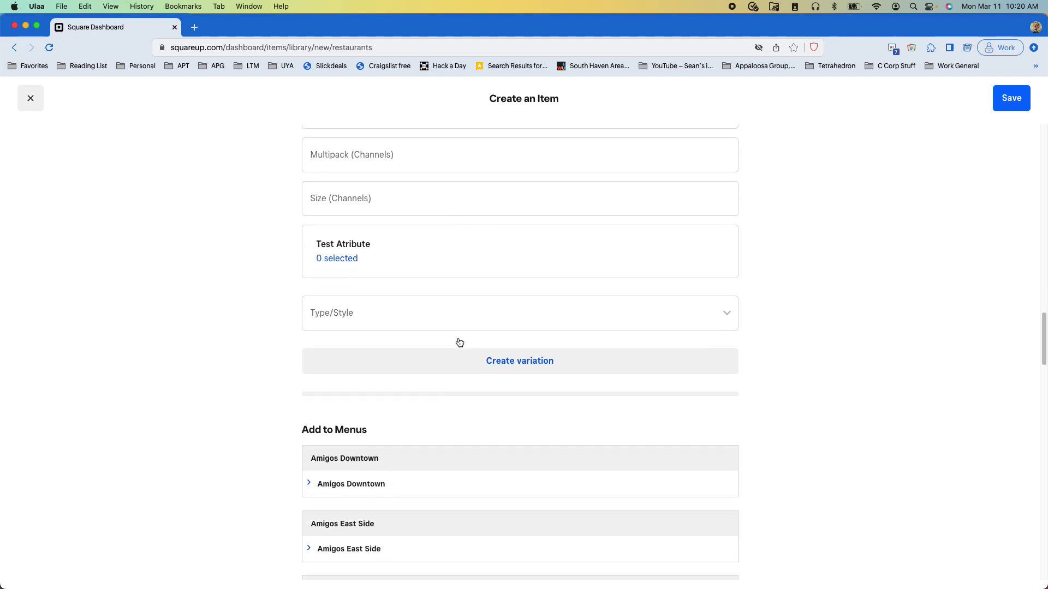
pyautogui.scroll(-20, 460, 343)
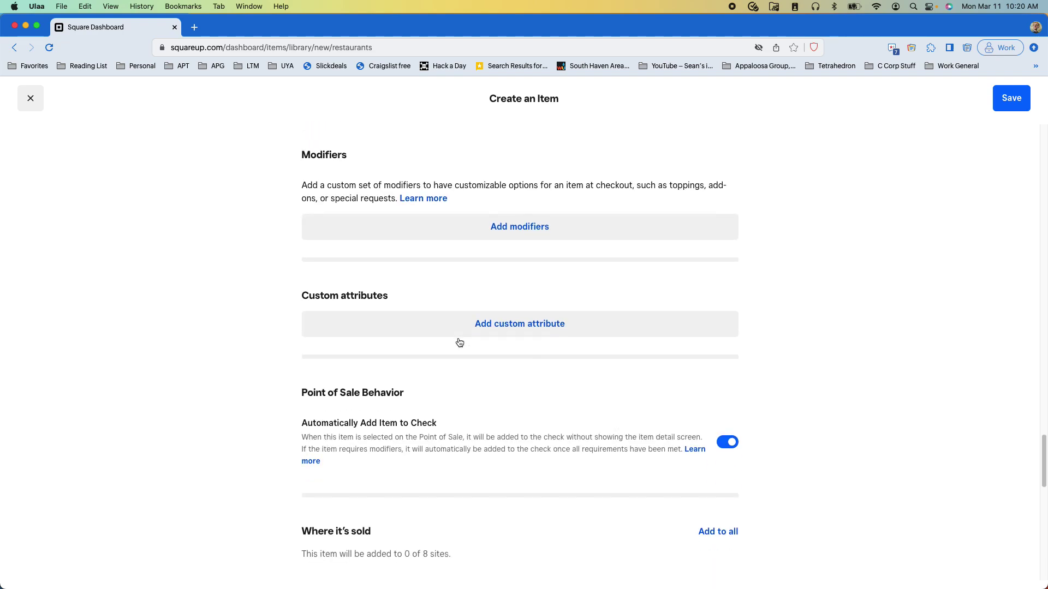
# - Switch on the Palo Verde site under Where it's sold and confirm site visibility is Visible
pyautogui.scroll(-8, 459, 342)
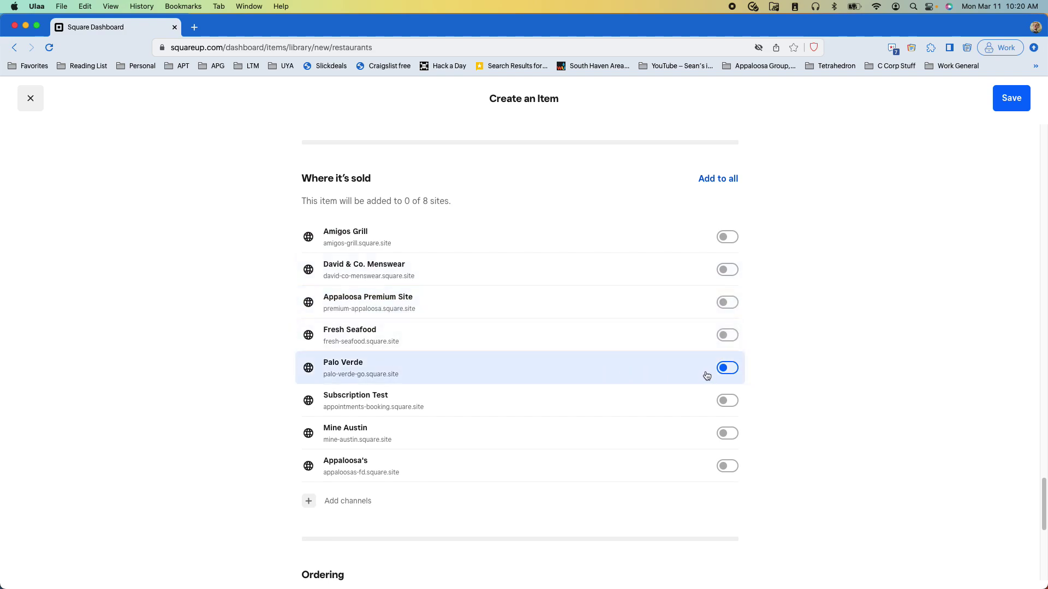
pyautogui.click(727, 369)
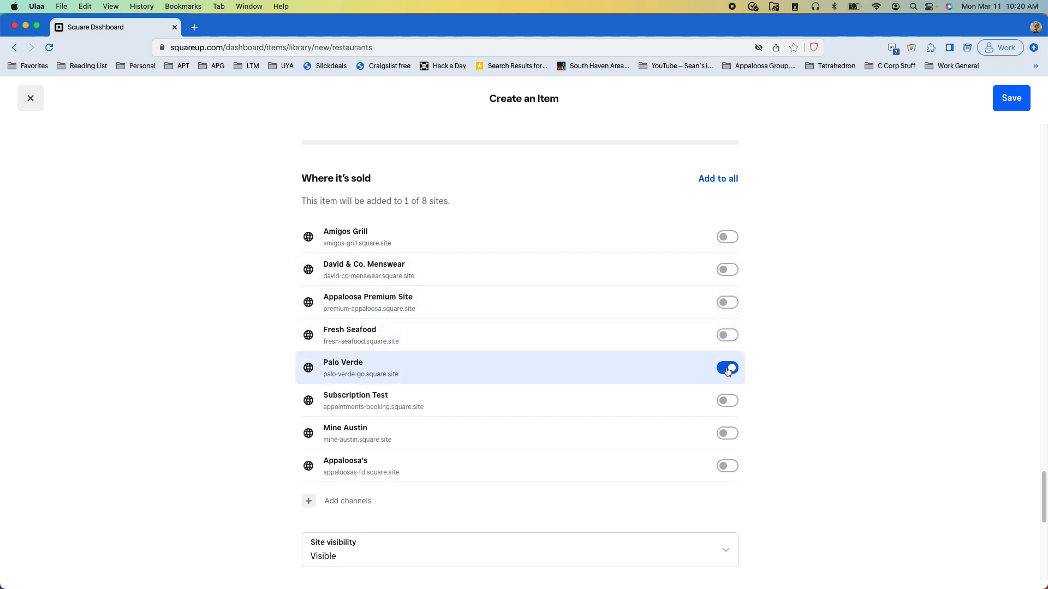
pyautogui.scroll(-1, 717, 371)
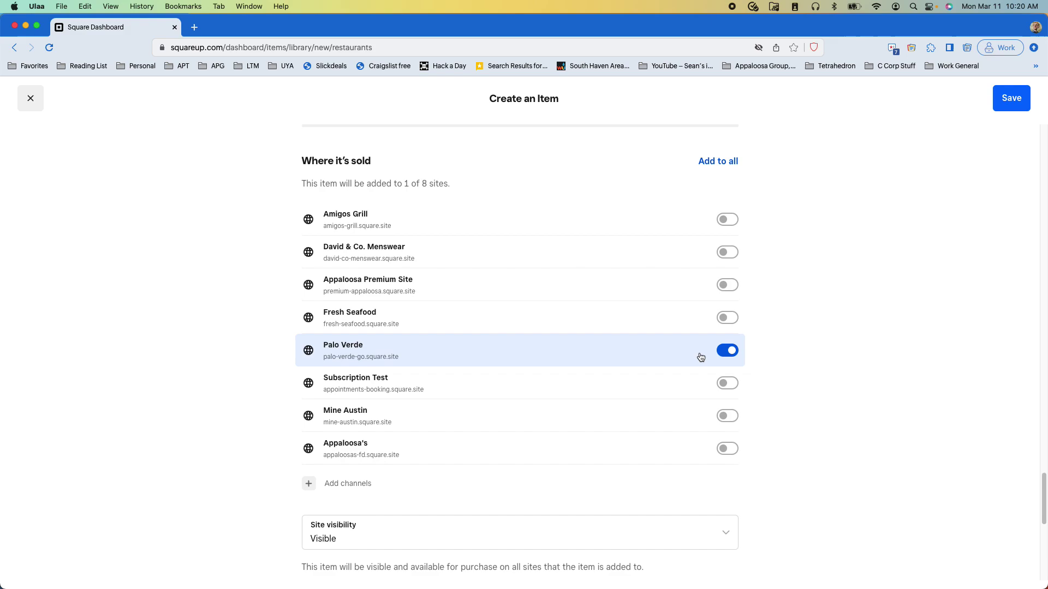
pyautogui.scroll(-5, 650, 404)
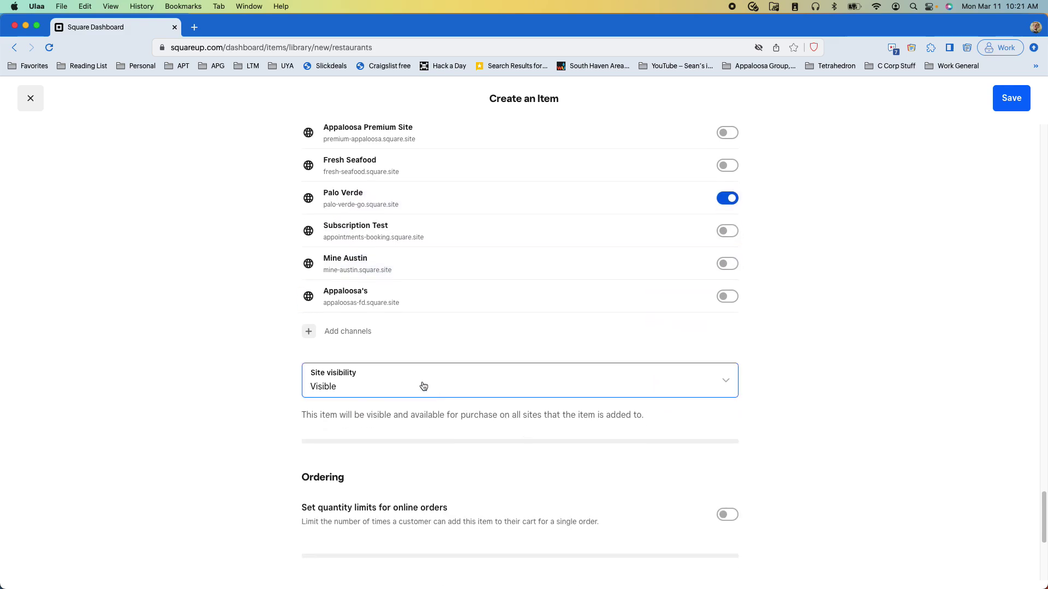
pyautogui.scroll(-1, 425, 385)
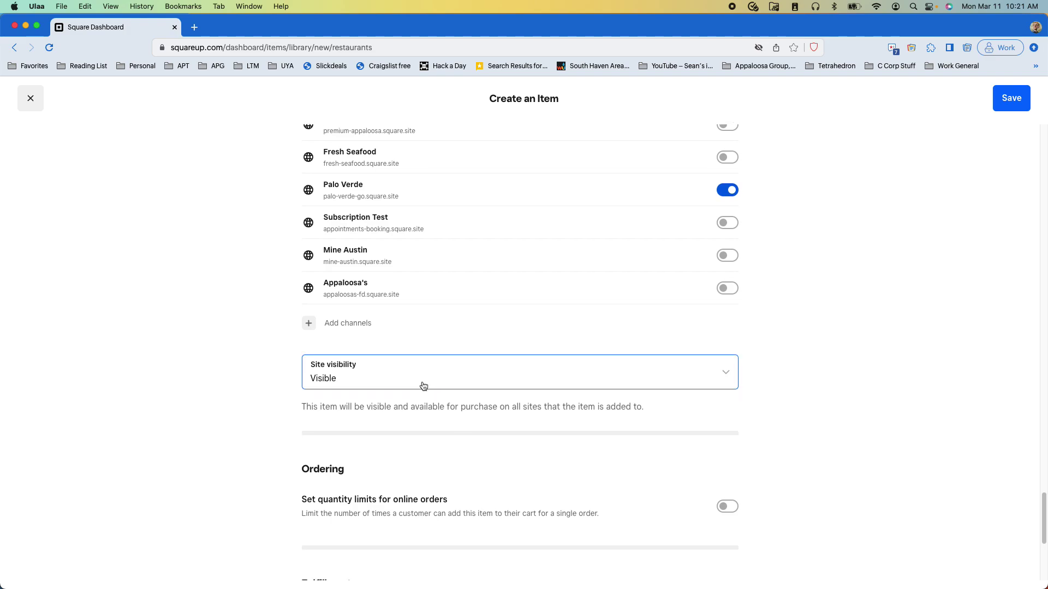
pyautogui.click(431, 379)
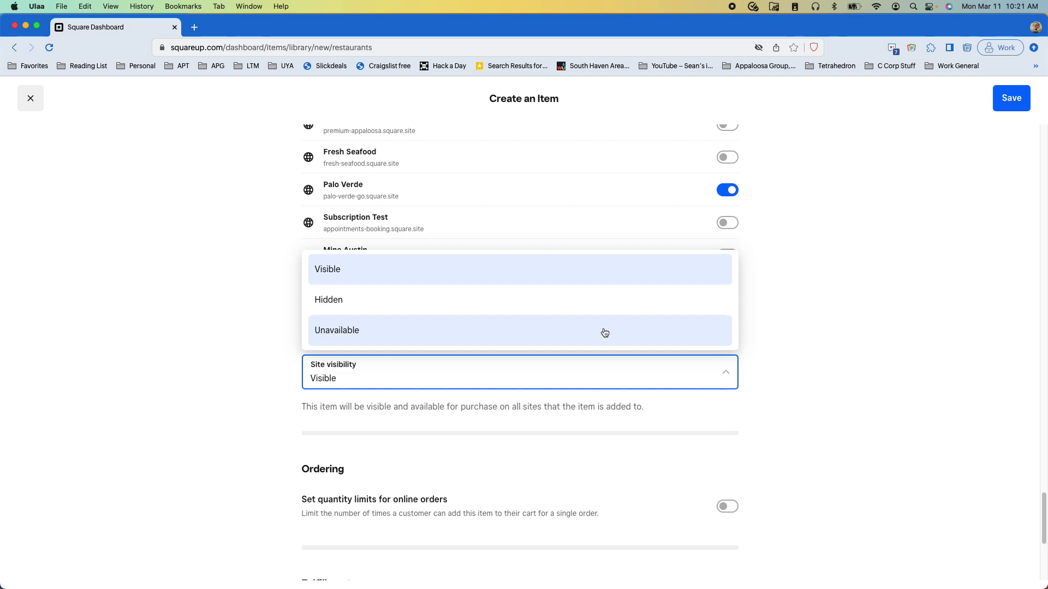
pyautogui.click(782, 338)
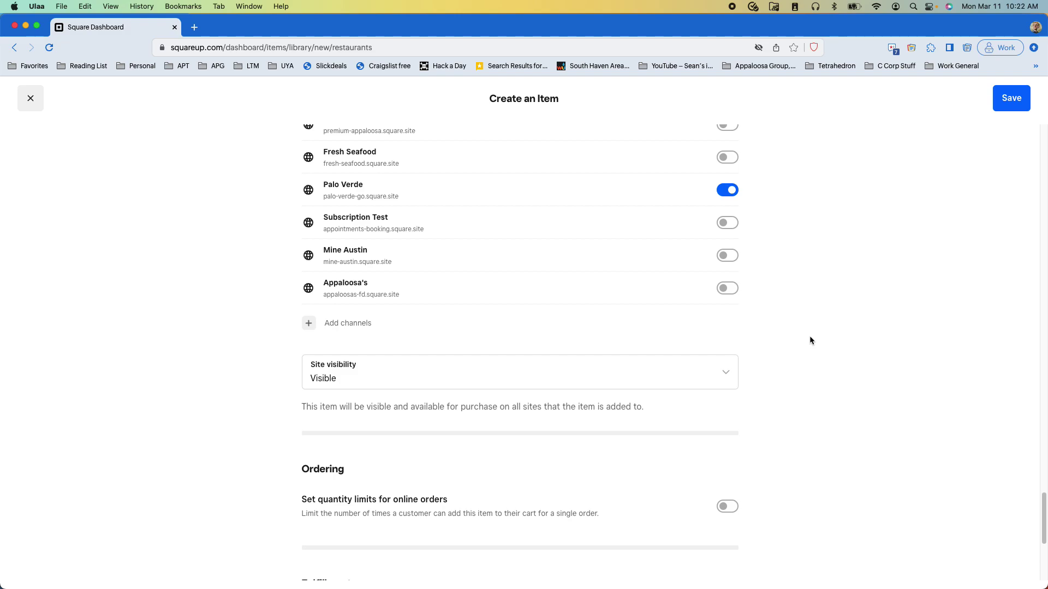
pyautogui.scroll(-5, 810, 339)
pyautogui.scroll(-3, 810, 341)
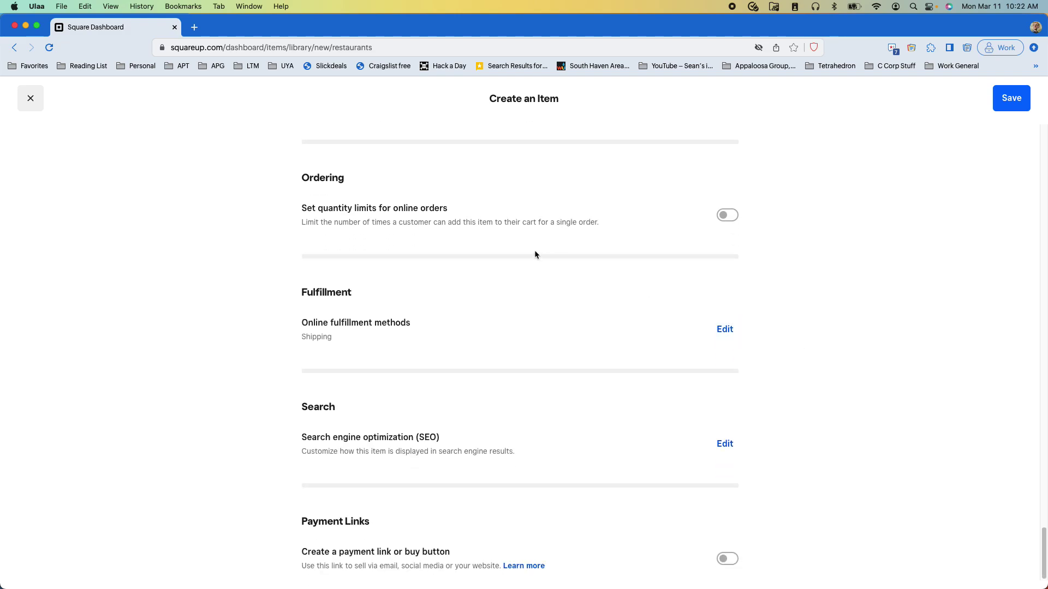
pyautogui.click(413, 228)
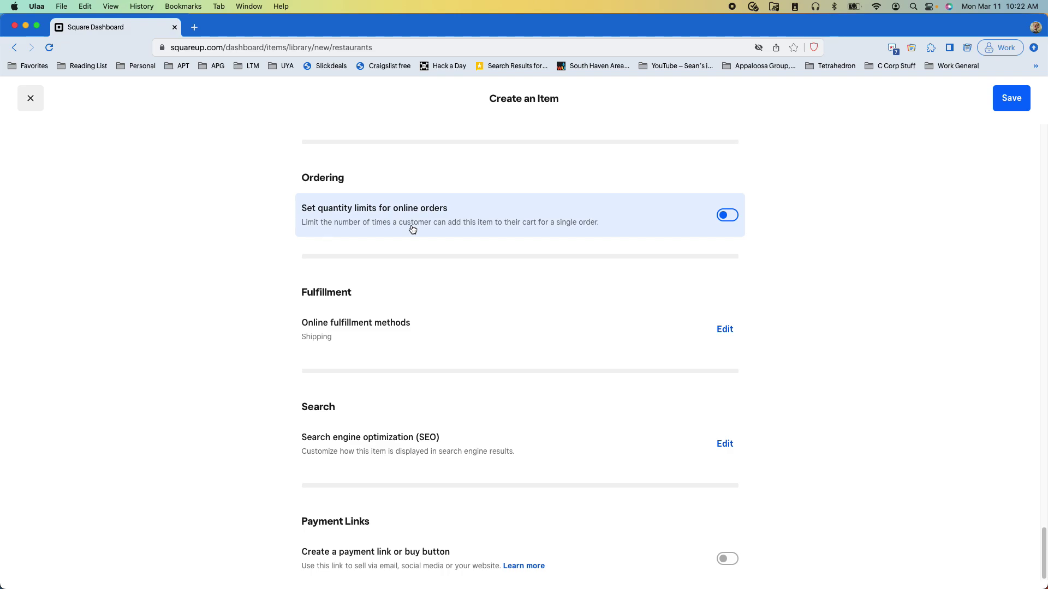
pyautogui.click(506, 226)
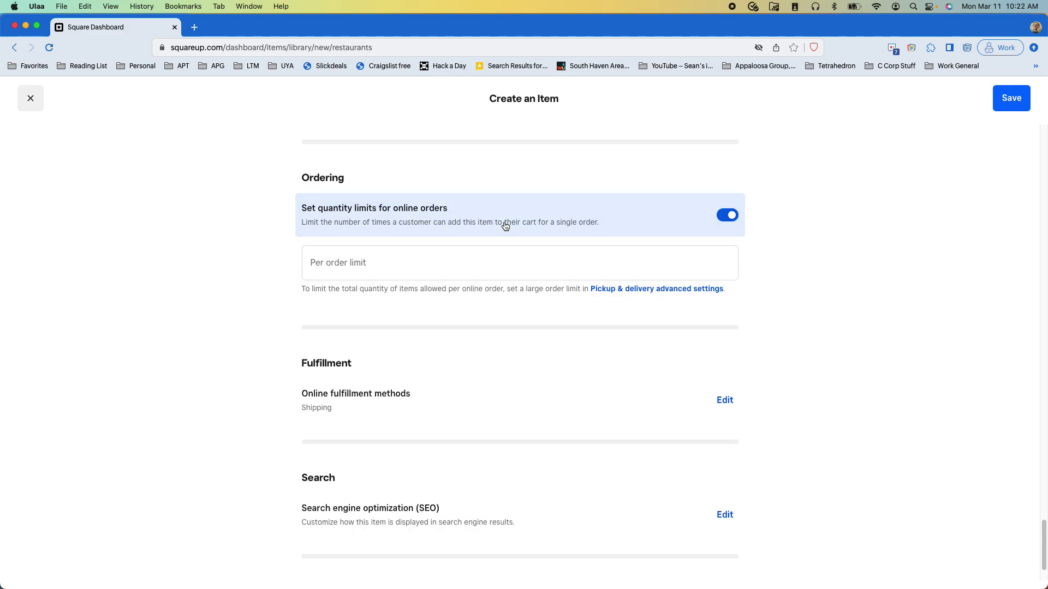
pyautogui.click(490, 266)
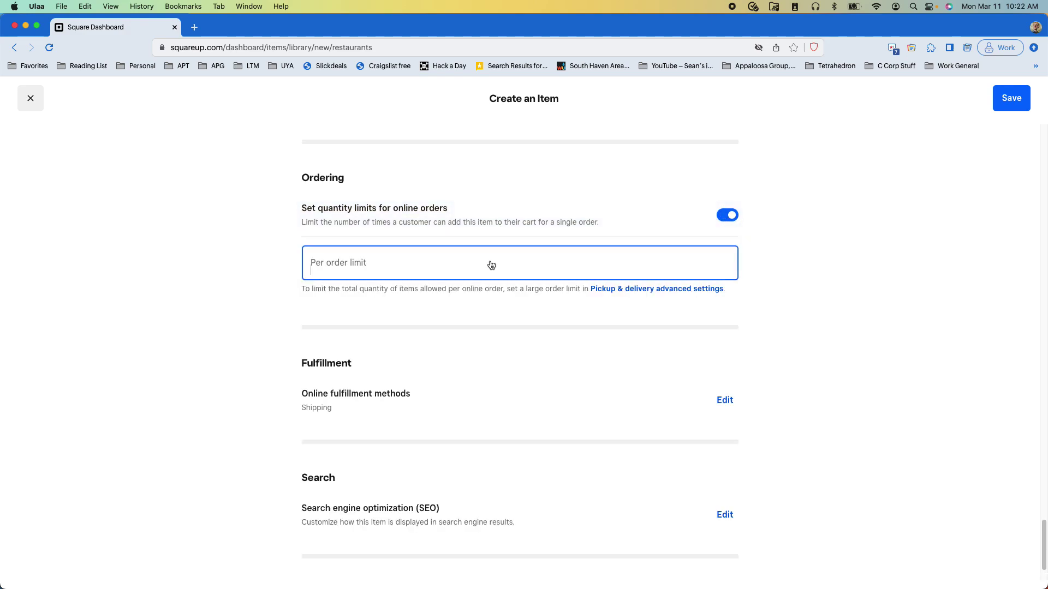
pyautogui.write('2')
pyautogui.click(216, 269)
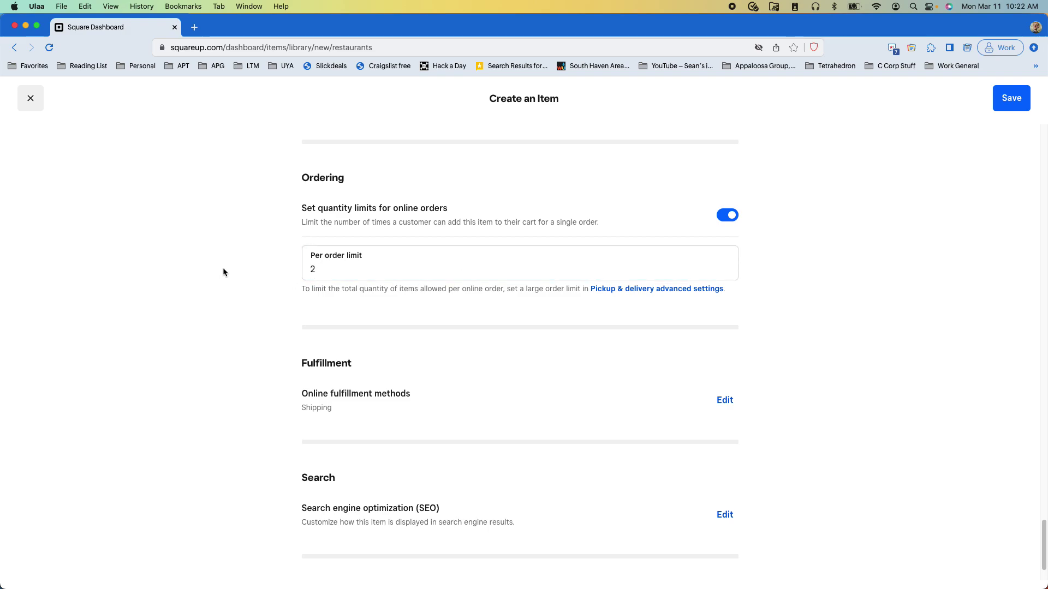
pyautogui.click(340, 271)
pyautogui.click(341, 271)
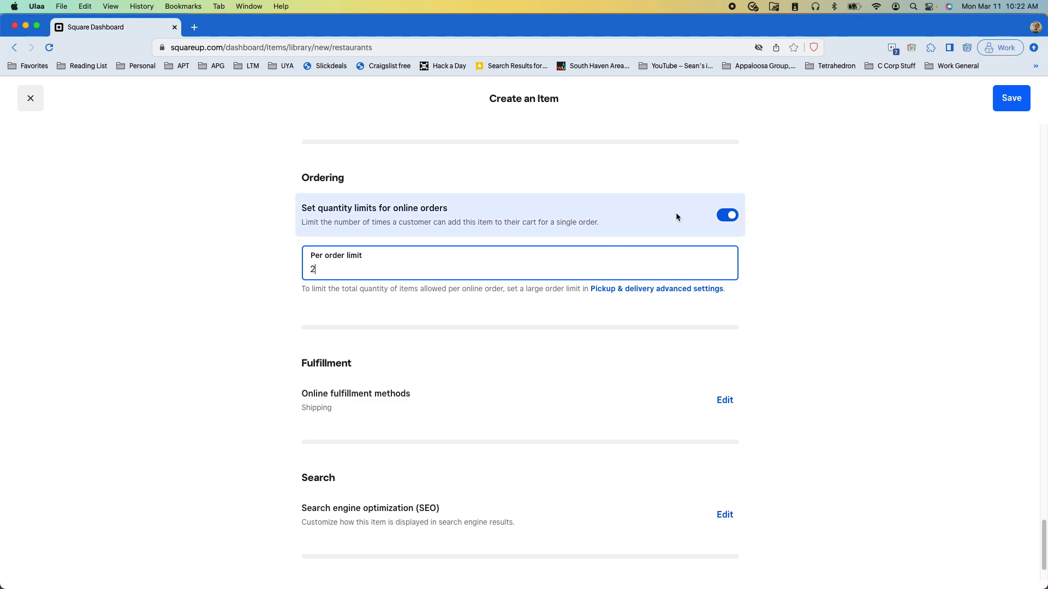
pyautogui.click(714, 214)
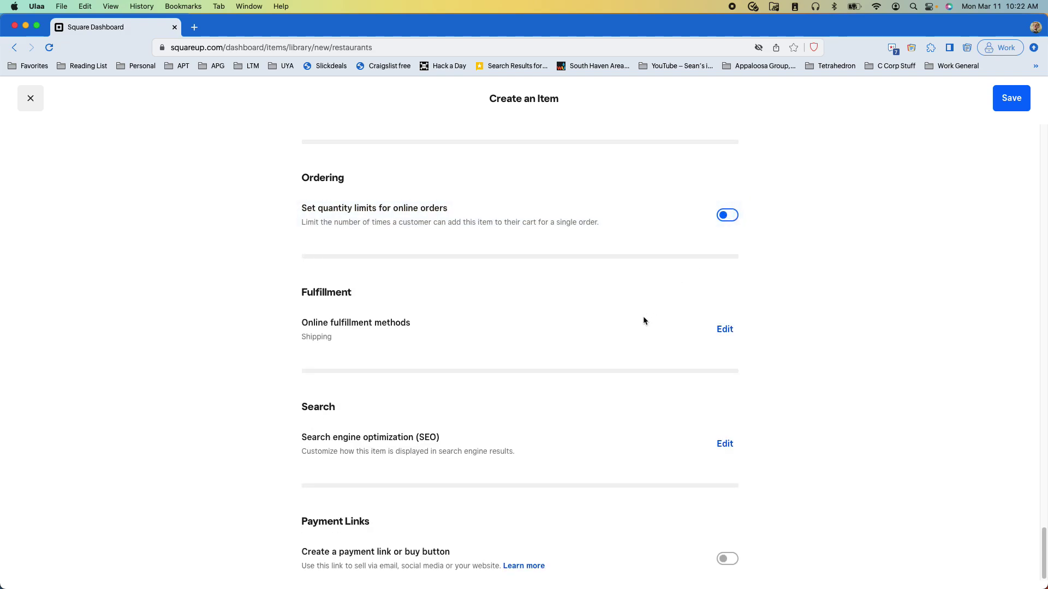
# - Set online fulfillment to Shipping, Pickup and Local delivery, then bring up the SEO settings
pyautogui.click(725, 330)
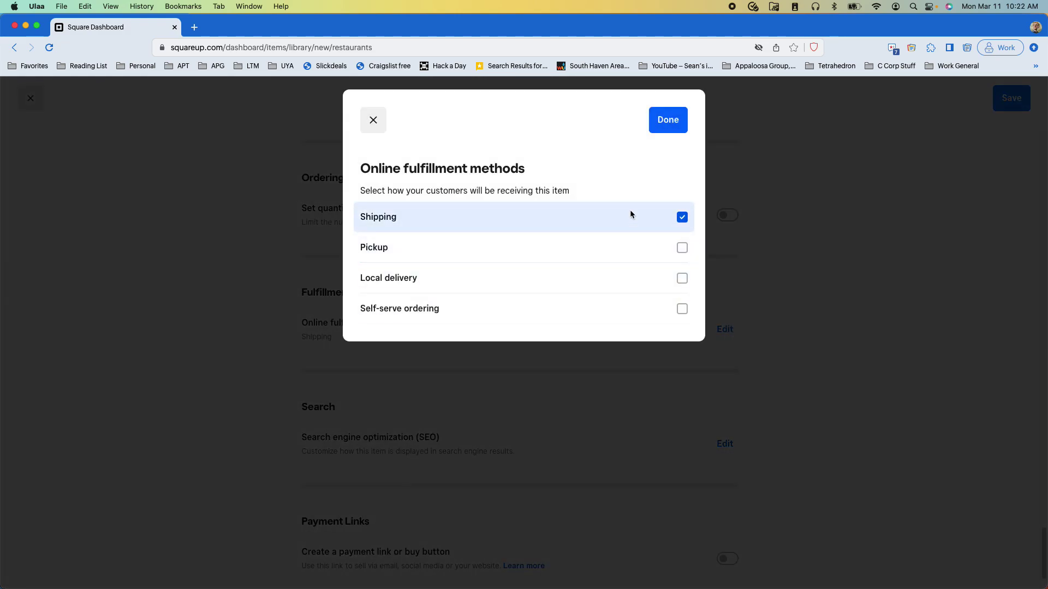
pyautogui.click(634, 247)
pyautogui.click(636, 275)
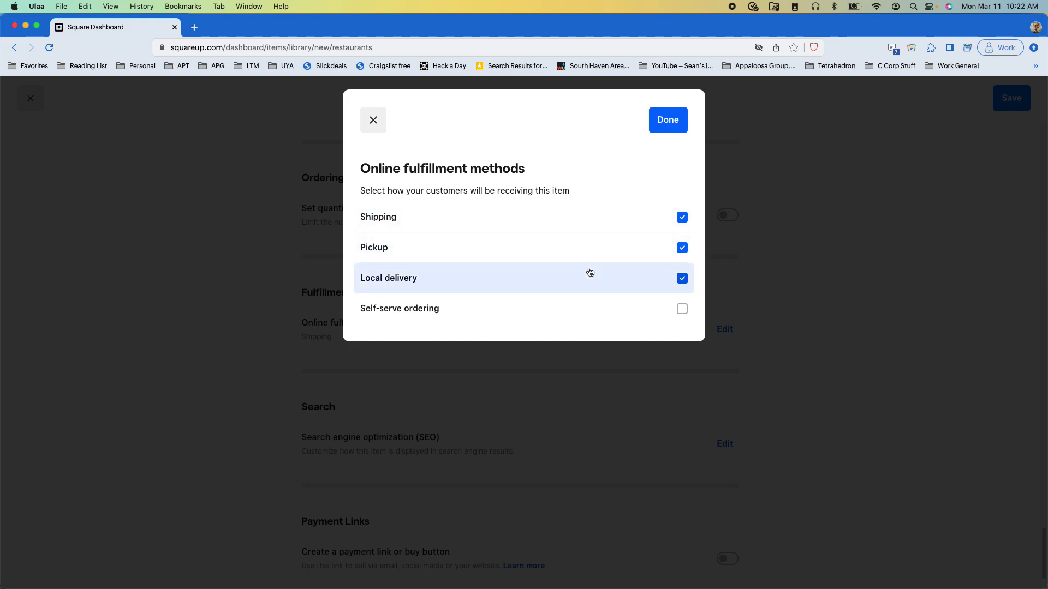
pyautogui.click(603, 222)
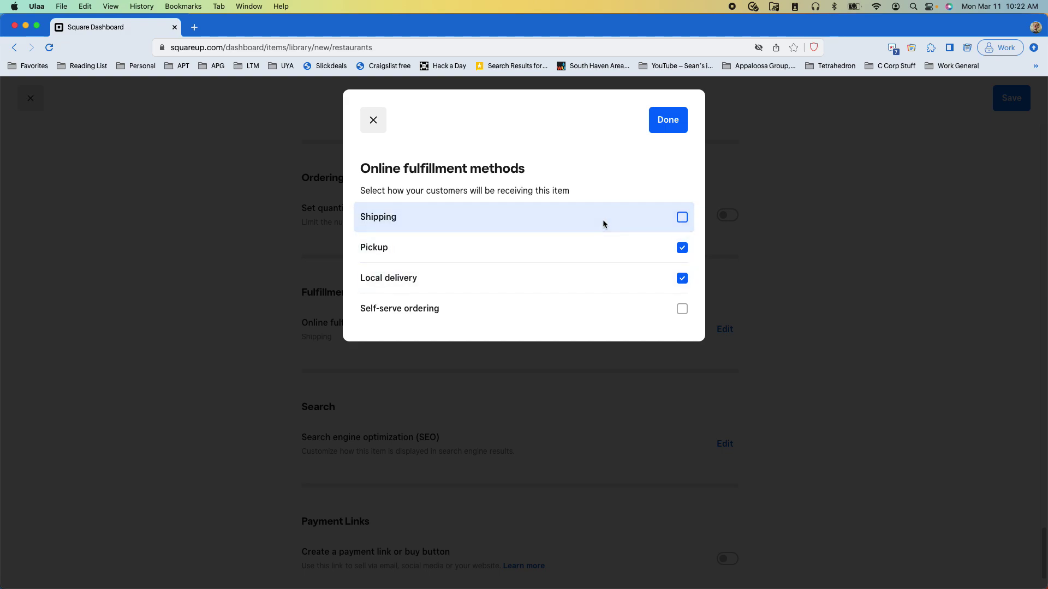
pyautogui.click(593, 314)
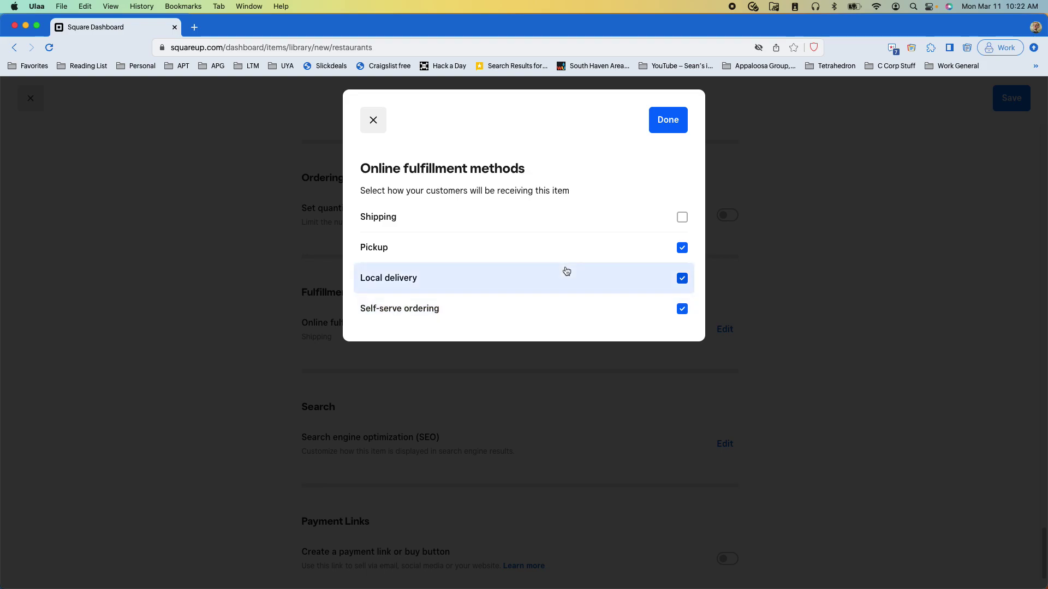
pyautogui.click(562, 304)
pyautogui.click(577, 216)
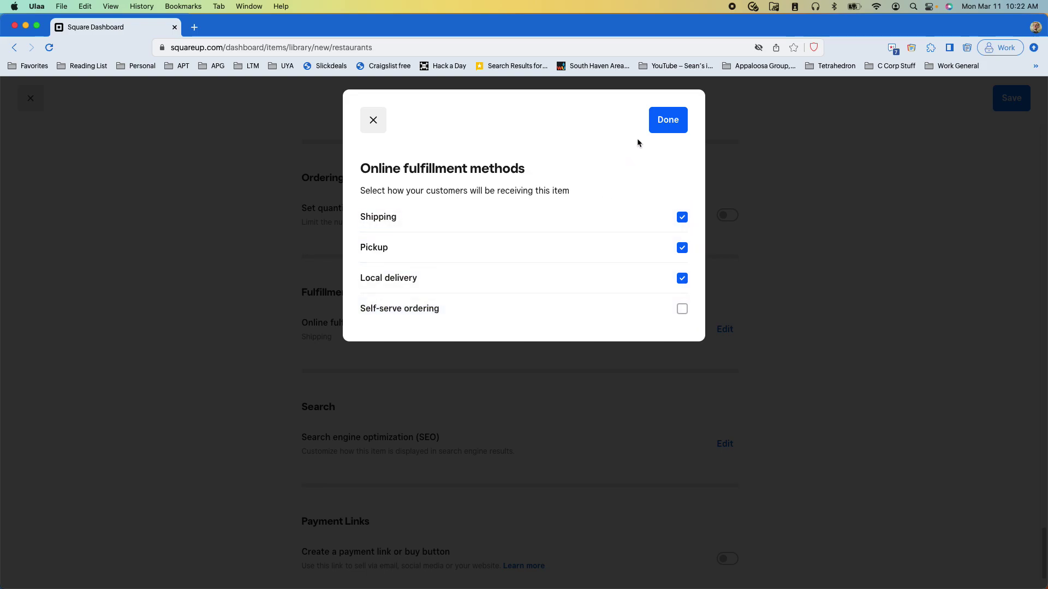
pyautogui.click(660, 125)
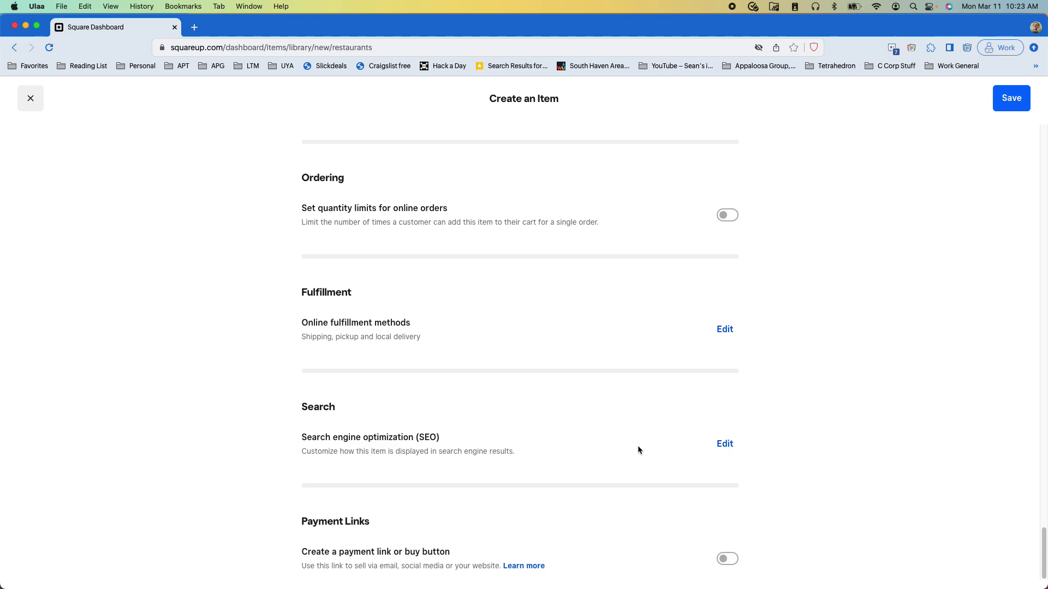
pyautogui.click(726, 446)
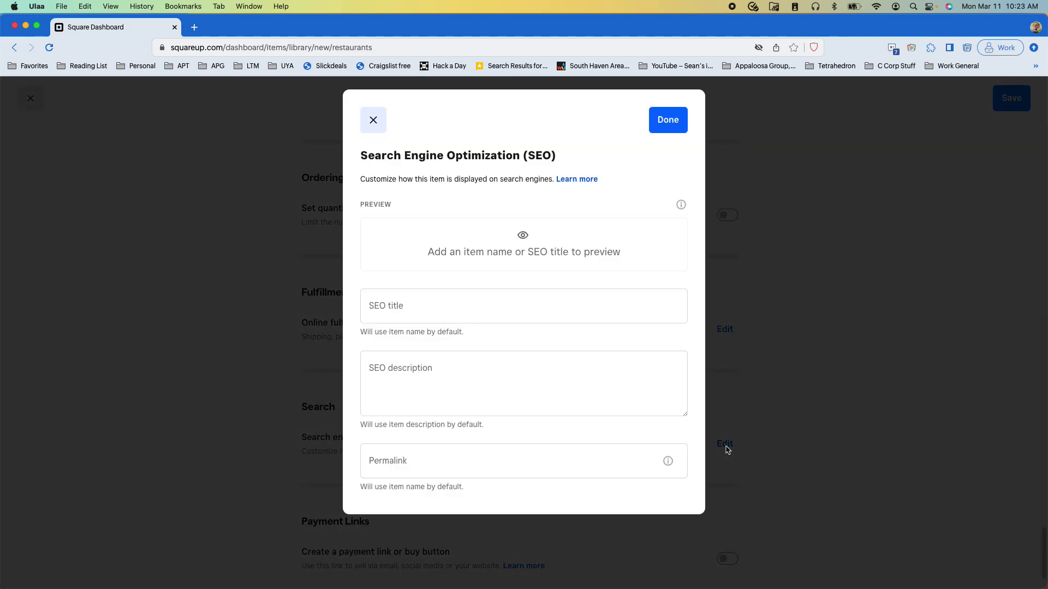
# - Close the SEO dialog, leaving the title, description and permalink blank
pyautogui.click(509, 302)
pyautogui.click(448, 304)
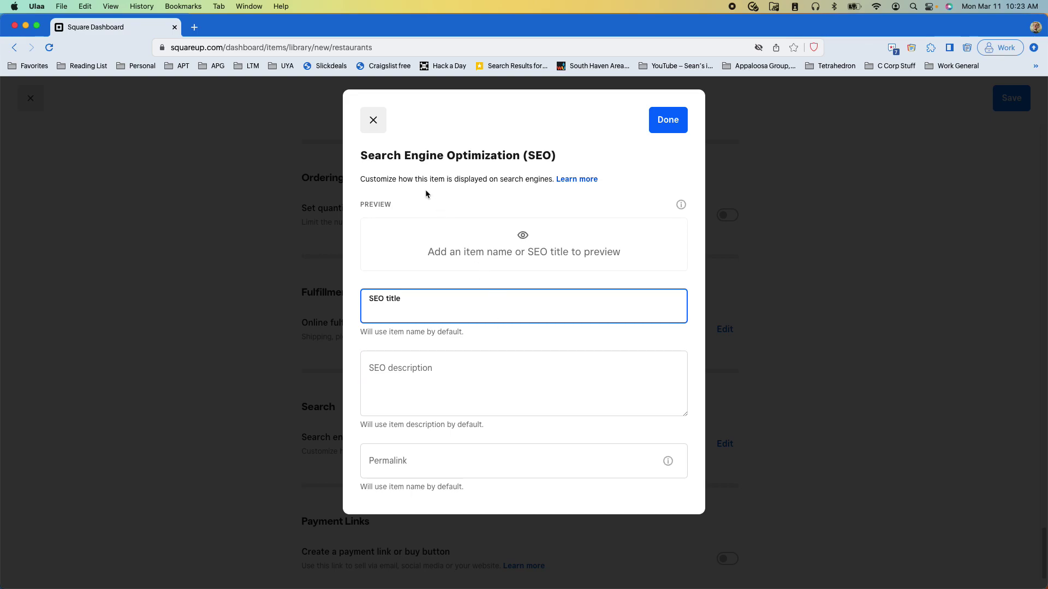
pyautogui.click(373, 126)
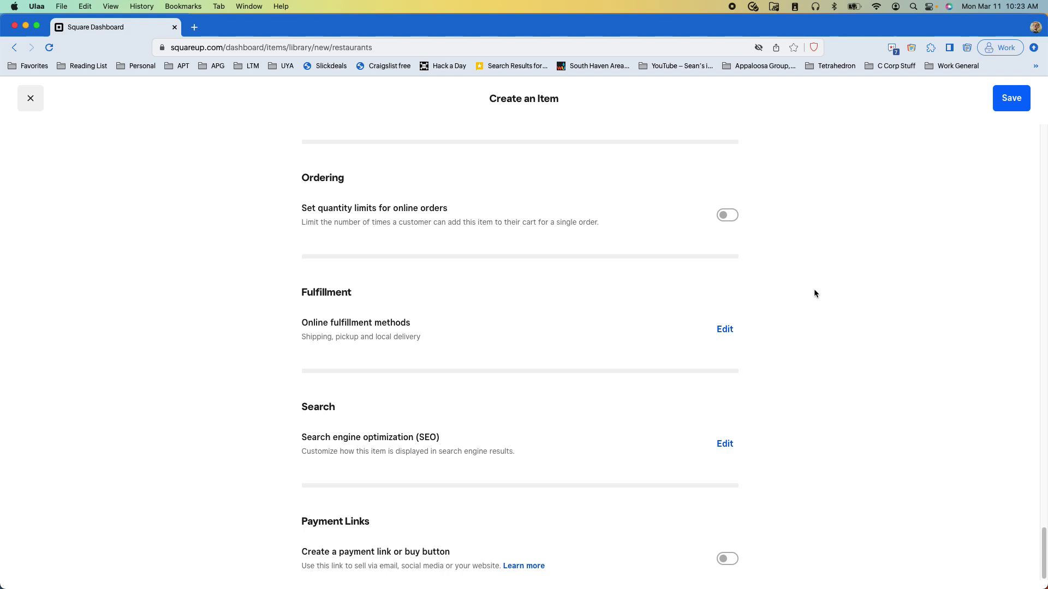
pyautogui.scroll(7, 812, 290)
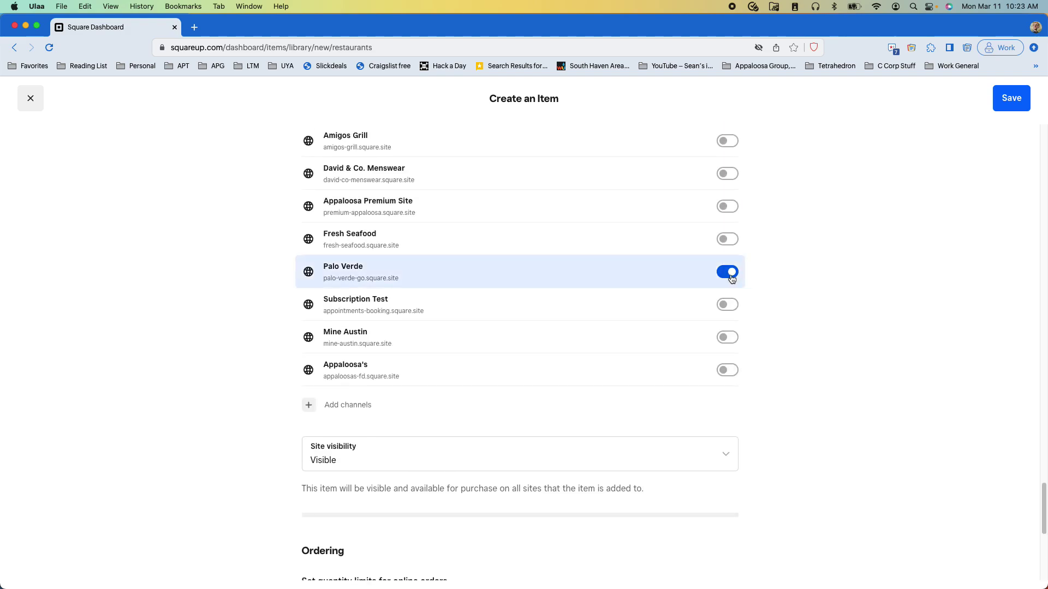
pyautogui.scroll(-5, 562, 448)
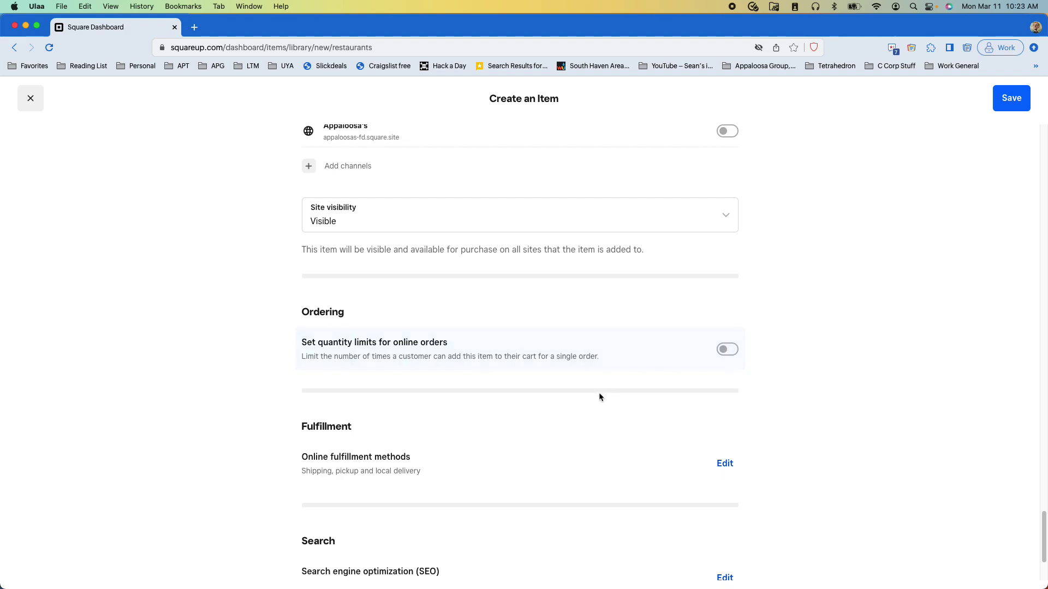
pyautogui.scroll(-2, 820, 404)
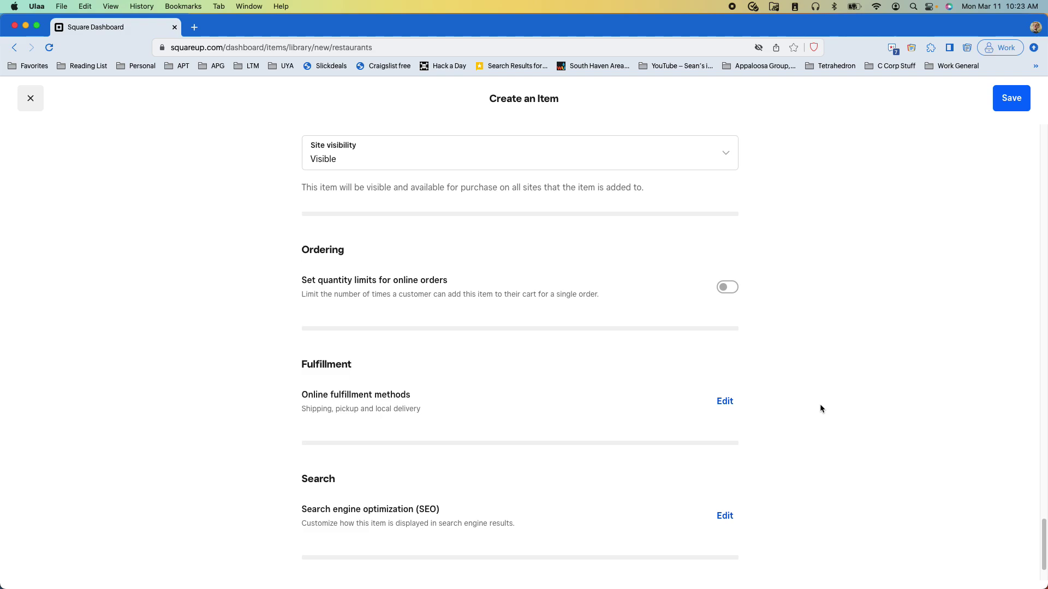
pyautogui.scroll(6, 834, 299)
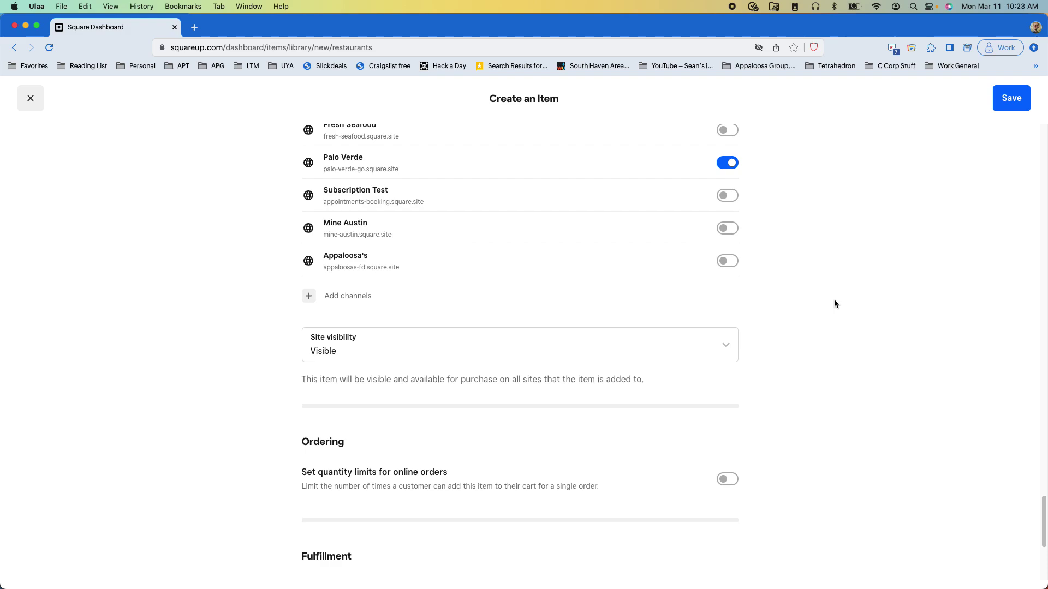